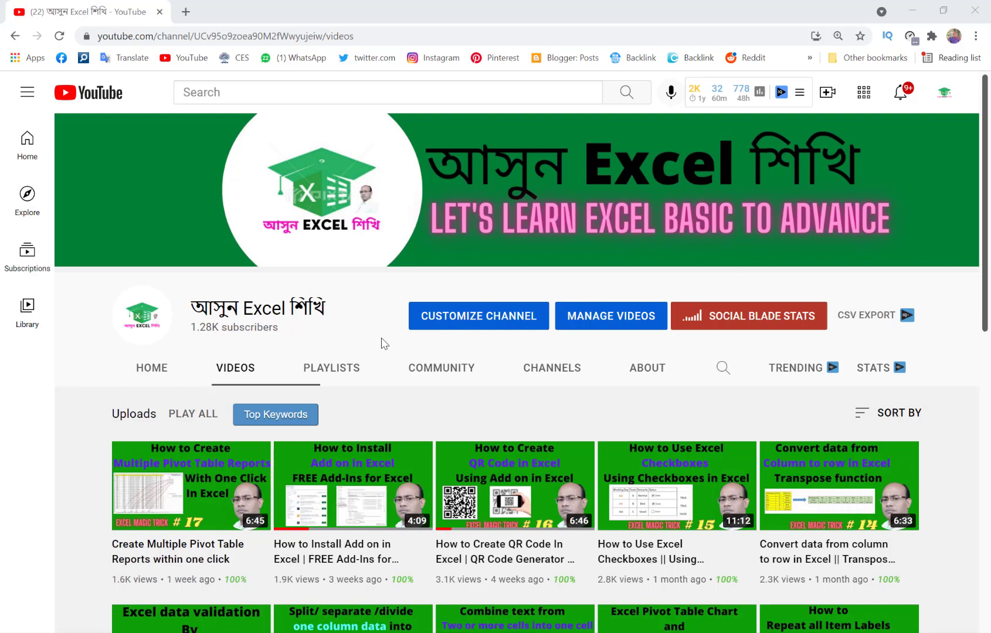
Locate the title list in column C and highlight the first word 'How' in C6
scroll(381, 343, down, 2)
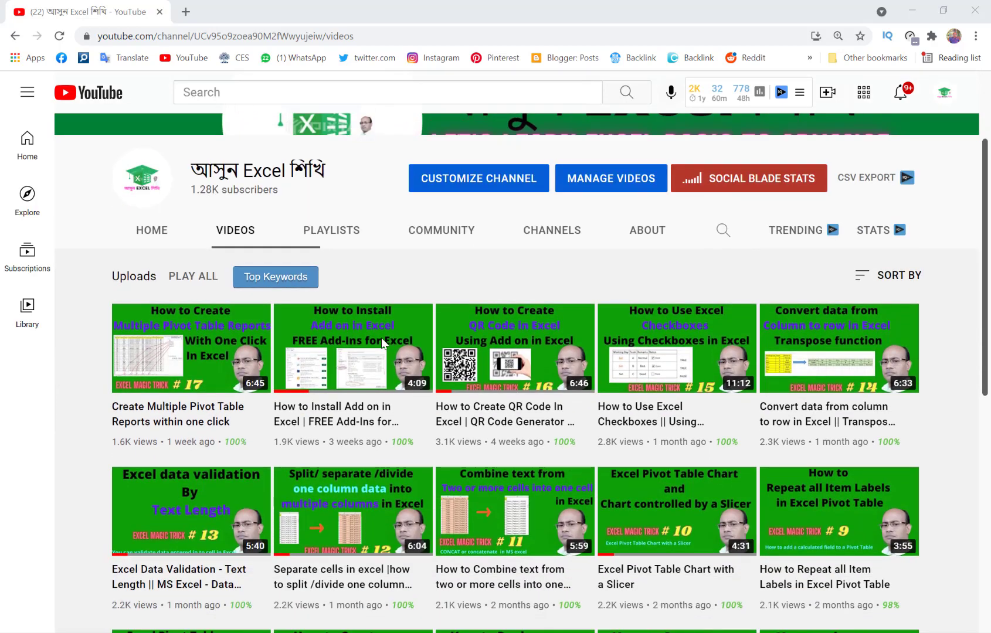
scroll(381, 338, down, 3)
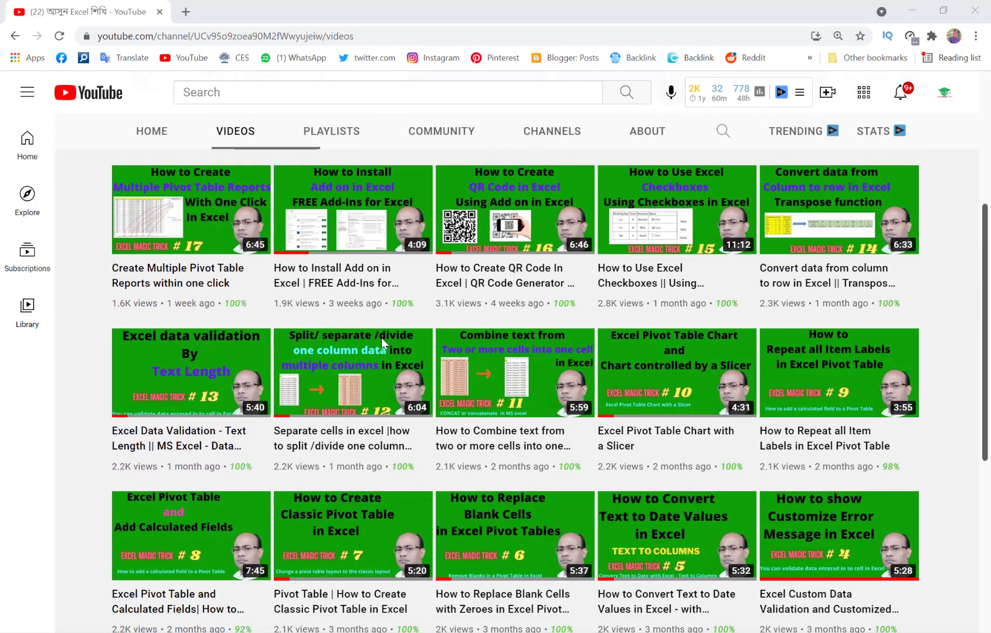
scroll(383, 343, up, 2)
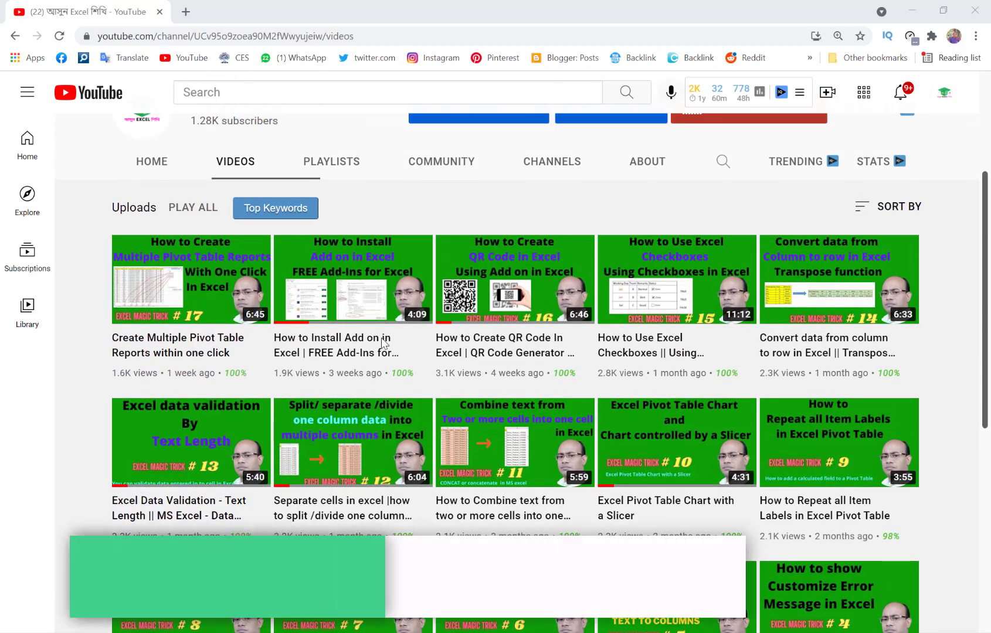
scroll(382, 344, up, 3)
scroll(383, 343, down, 9)
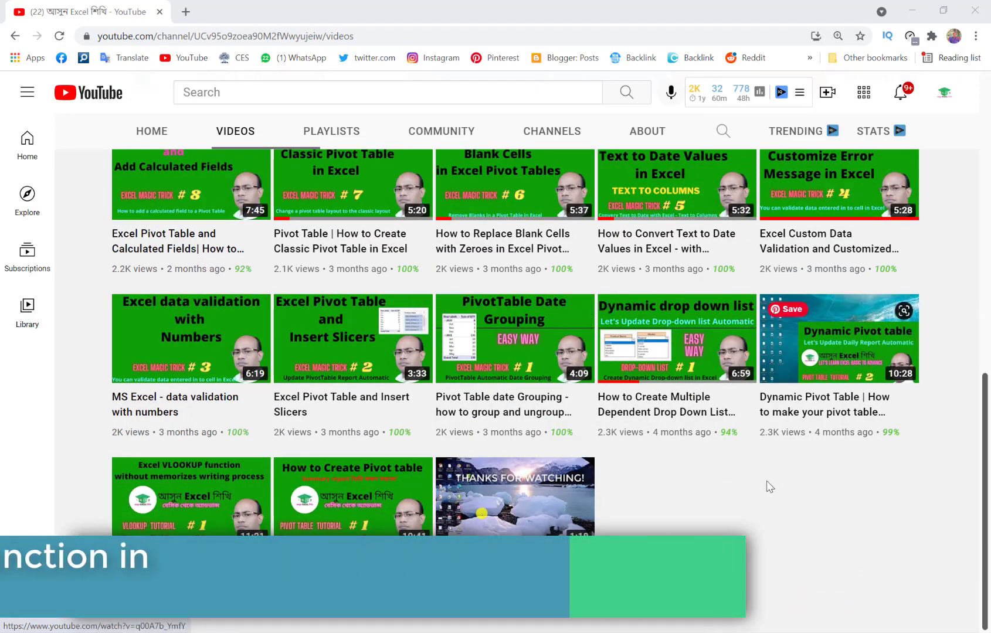
scroll(767, 484, up, 1)
scroll(768, 487, up, 1)
scroll(766, 483, up, 3)
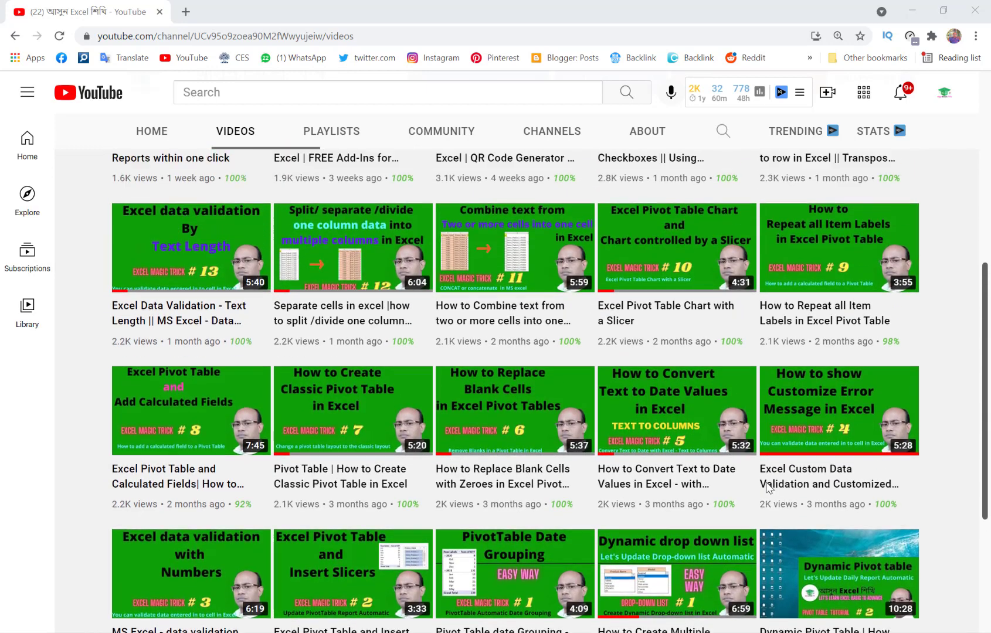
scroll(766, 483, up, 2)
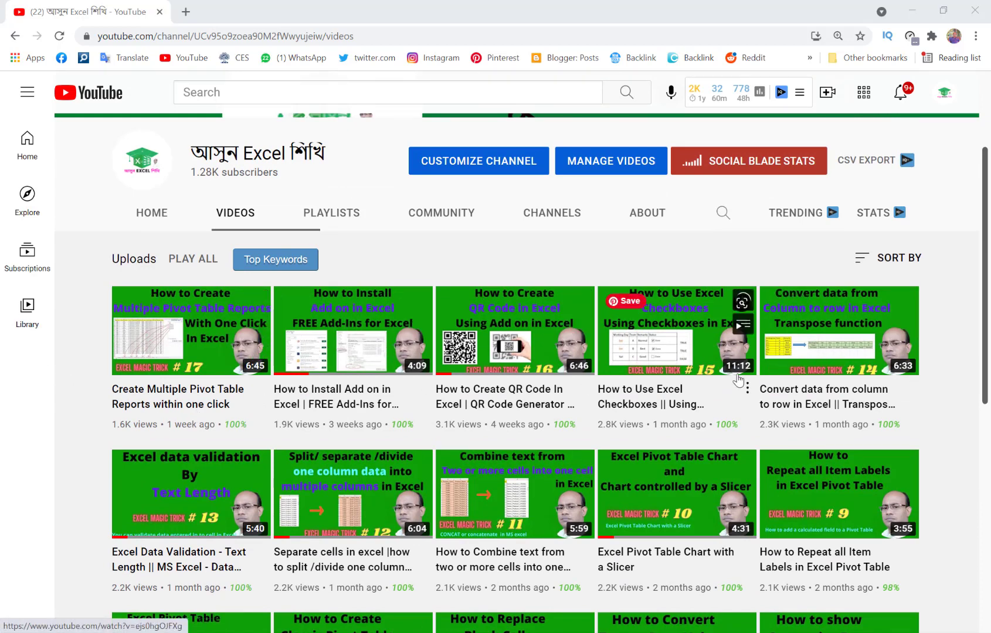
scroll(738, 375, up, 2)
scroll(738, 380, up, 1)
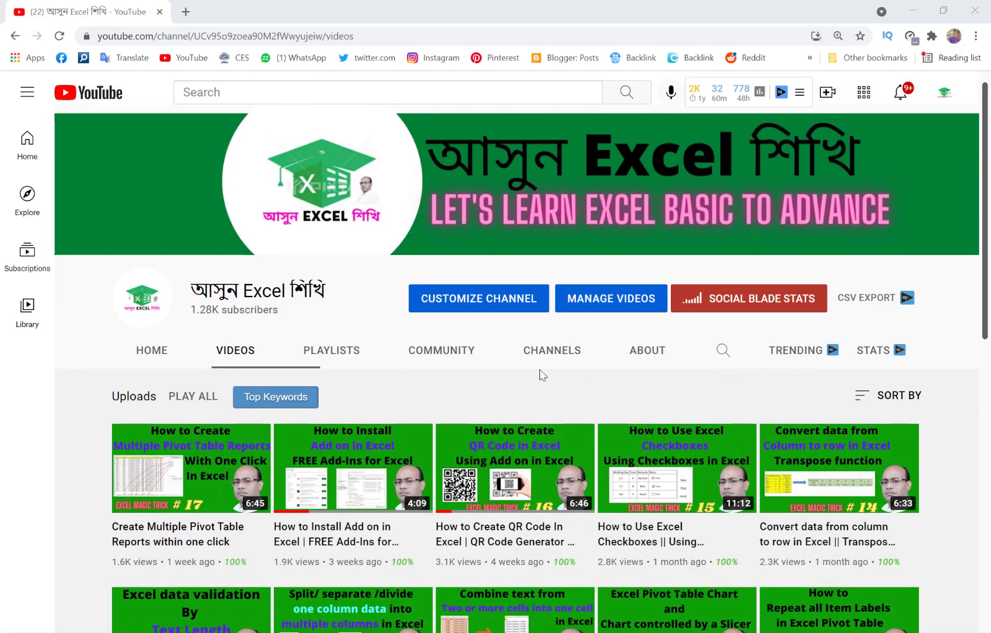
scroll(484, 370, up, 1)
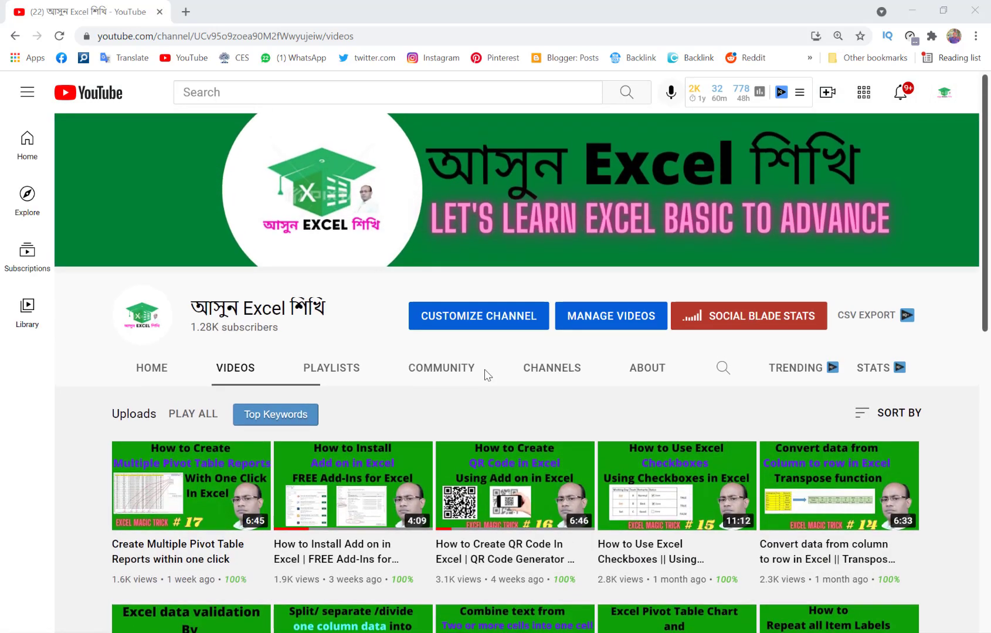
scroll(485, 376, down, 6)
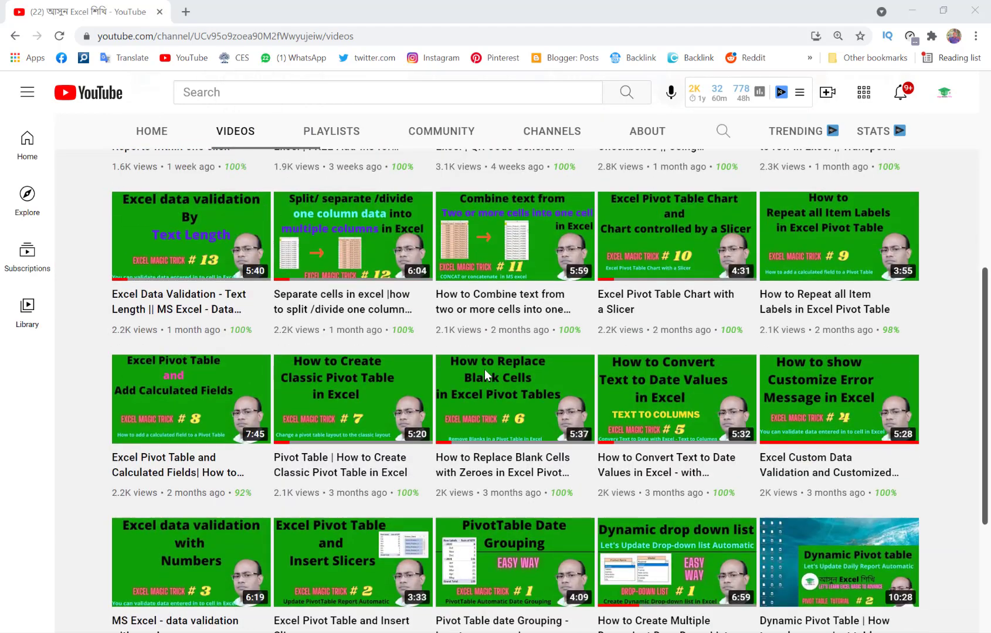
scroll(485, 376, up, 6)
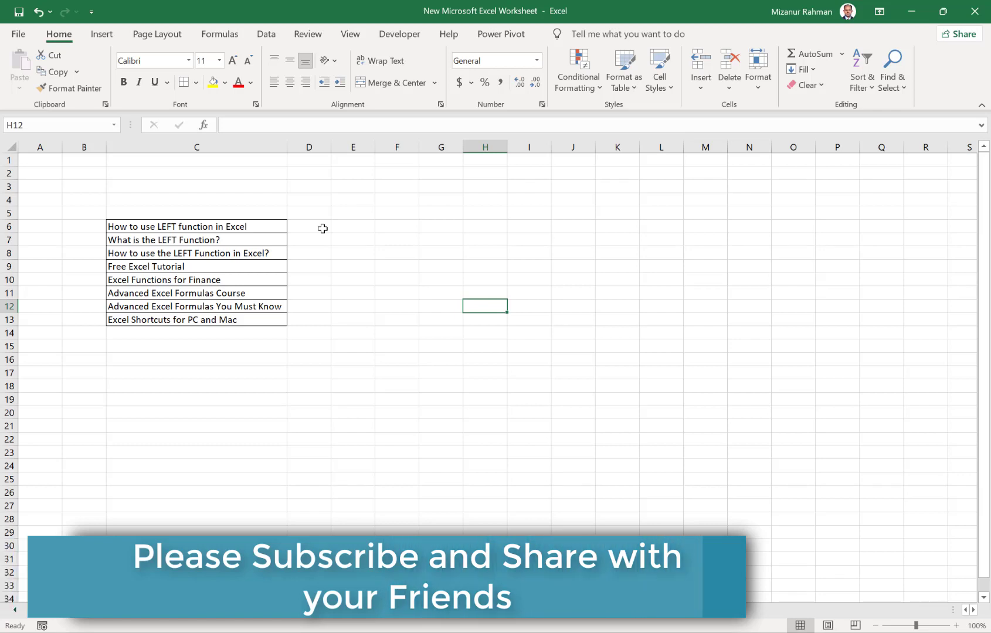
drag(132, 226, 137, 316)
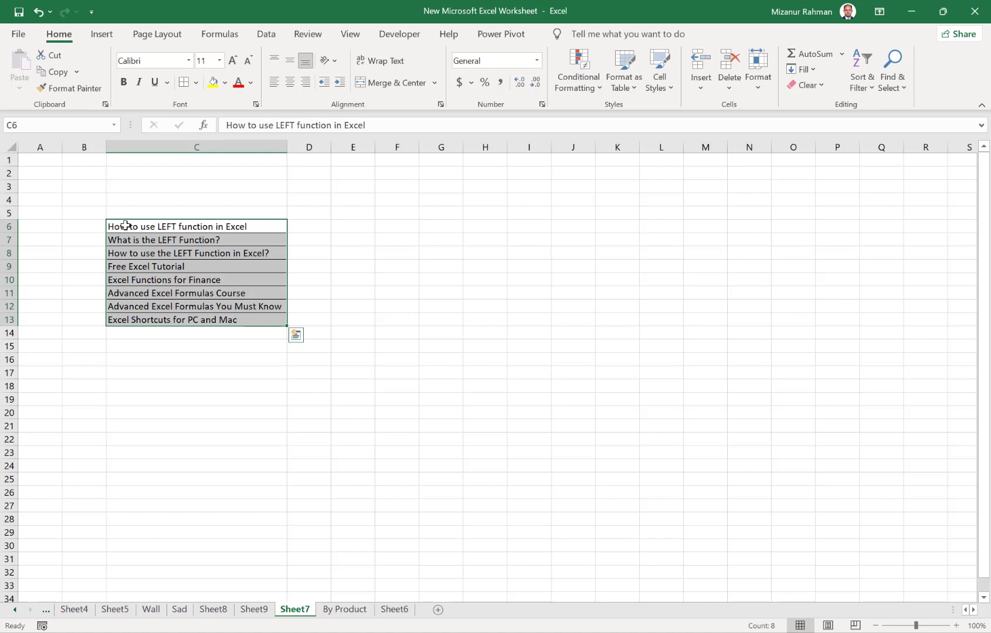
click(128, 226)
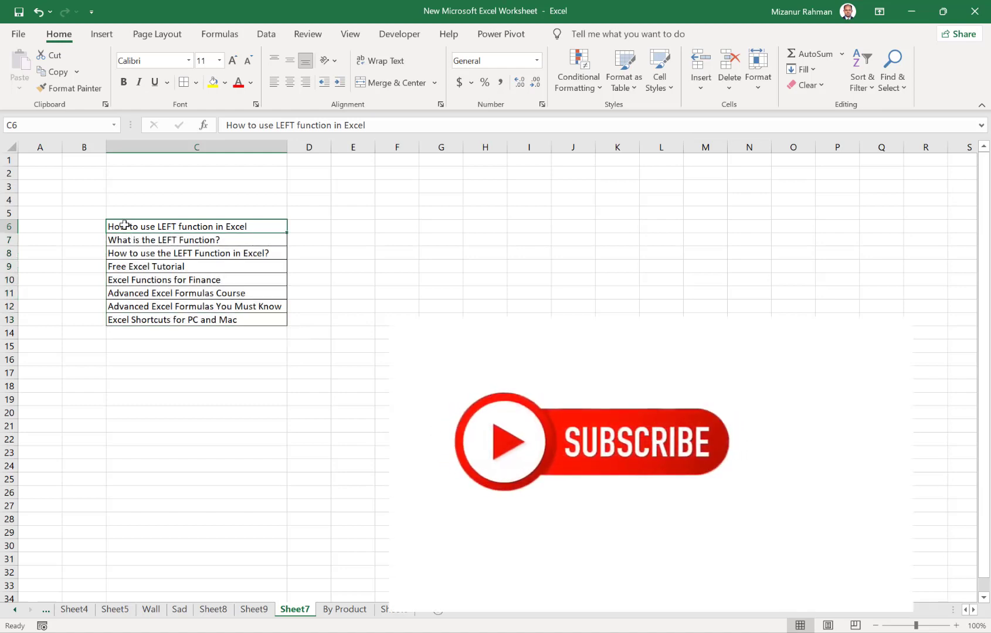
double_click(129, 228)
drag(128, 228, 98, 222)
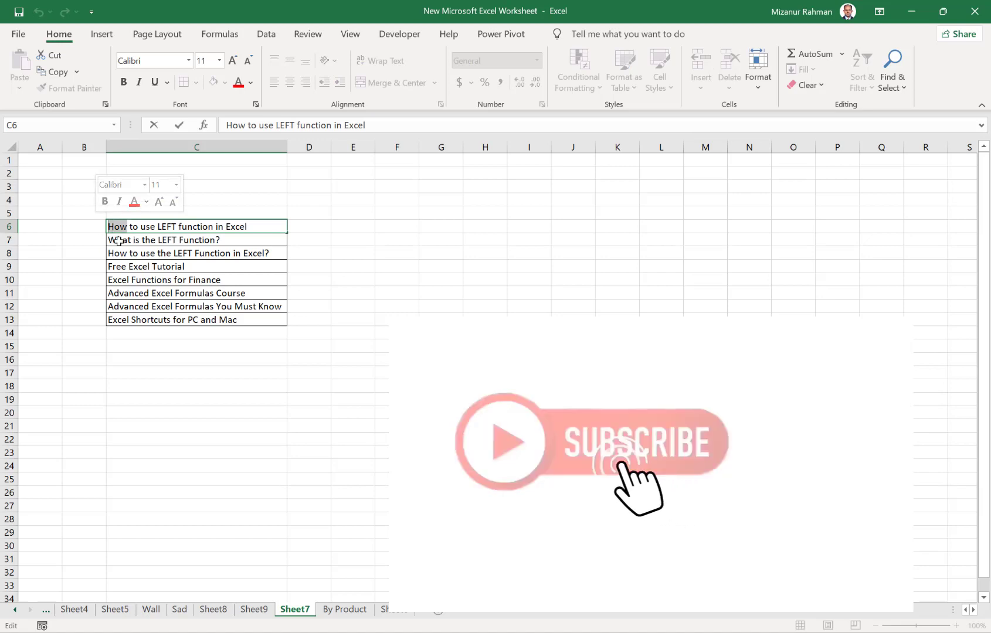
Examine the next titles, marking 'What' in C7 and the opening letters of C8
click(120, 240)
double_click(120, 239)
drag(131, 240, 84, 252)
click(122, 253)
double_click(122, 254)
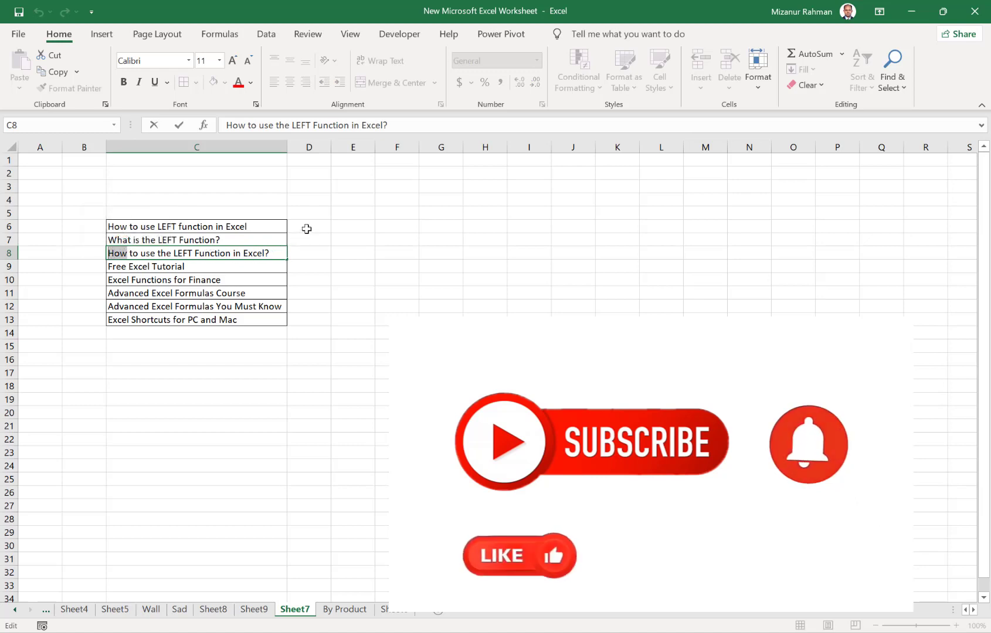
click(131, 226)
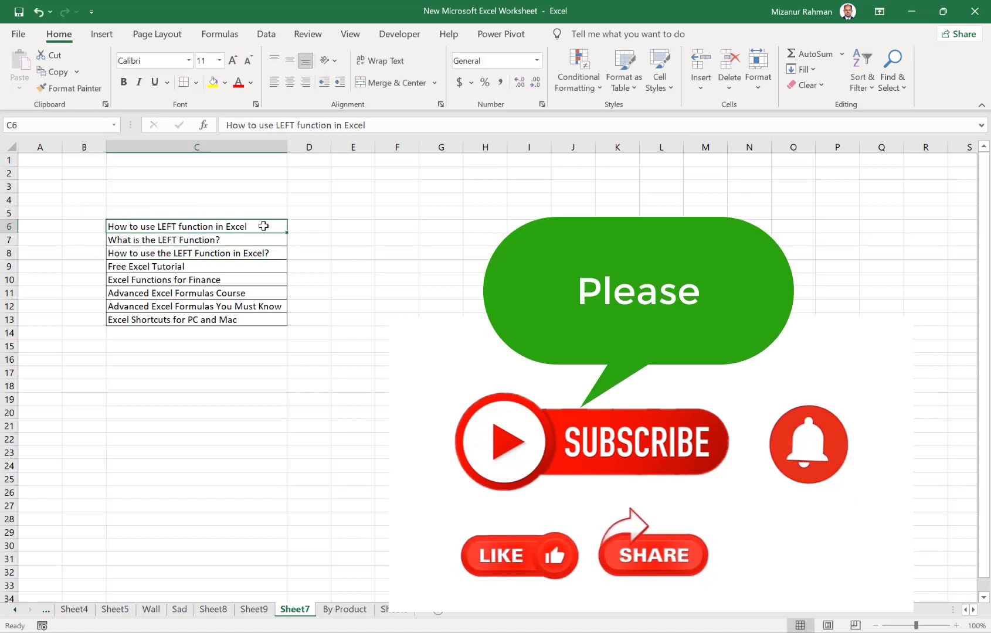
Compare the title range C6:C12 with the result cells D6:D13 beside it
click(309, 221)
click(146, 224)
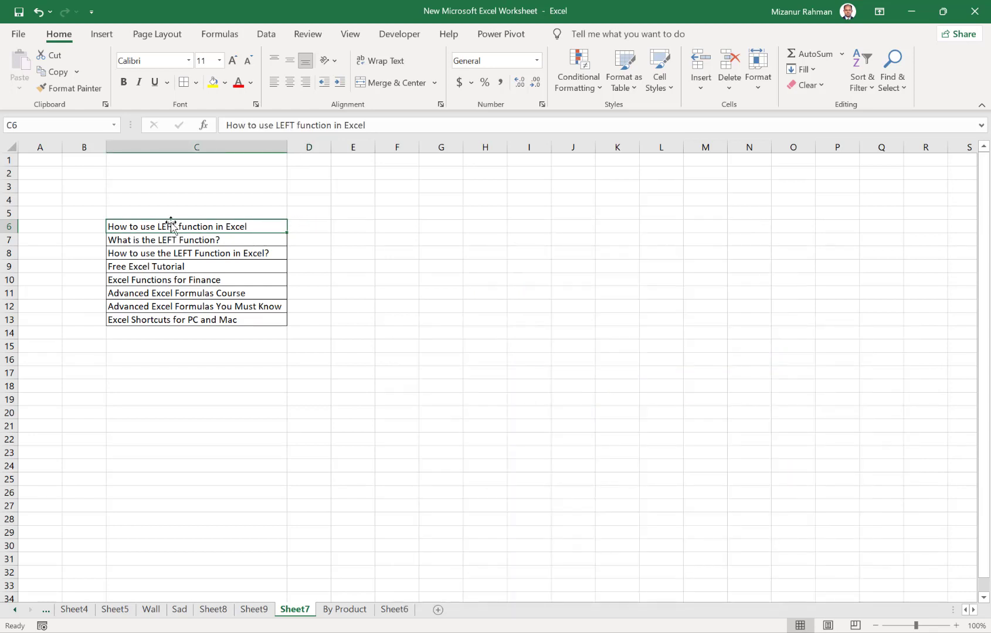
click(314, 225)
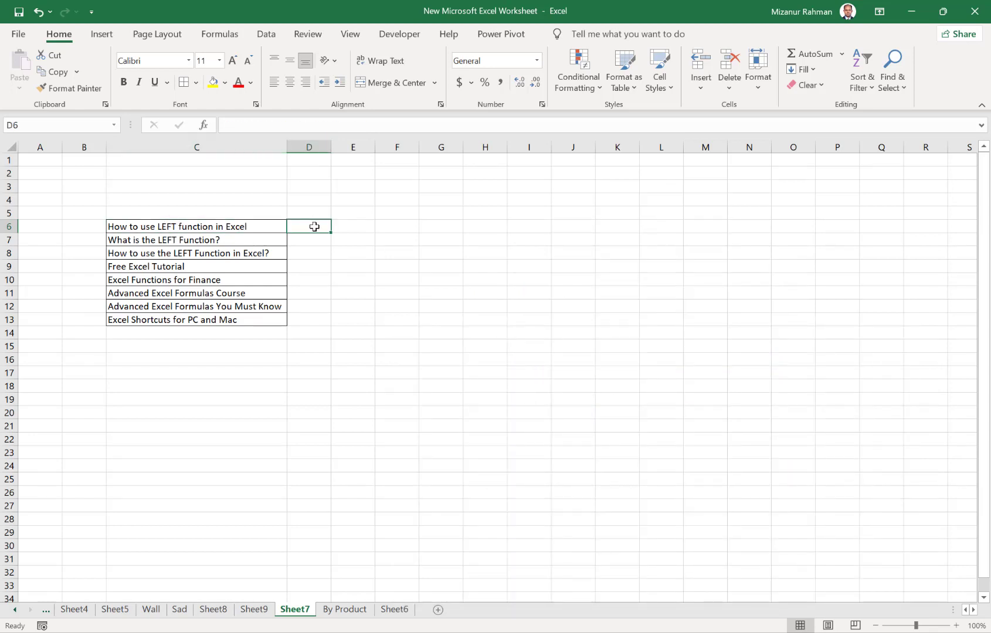
drag(147, 227, 147, 320)
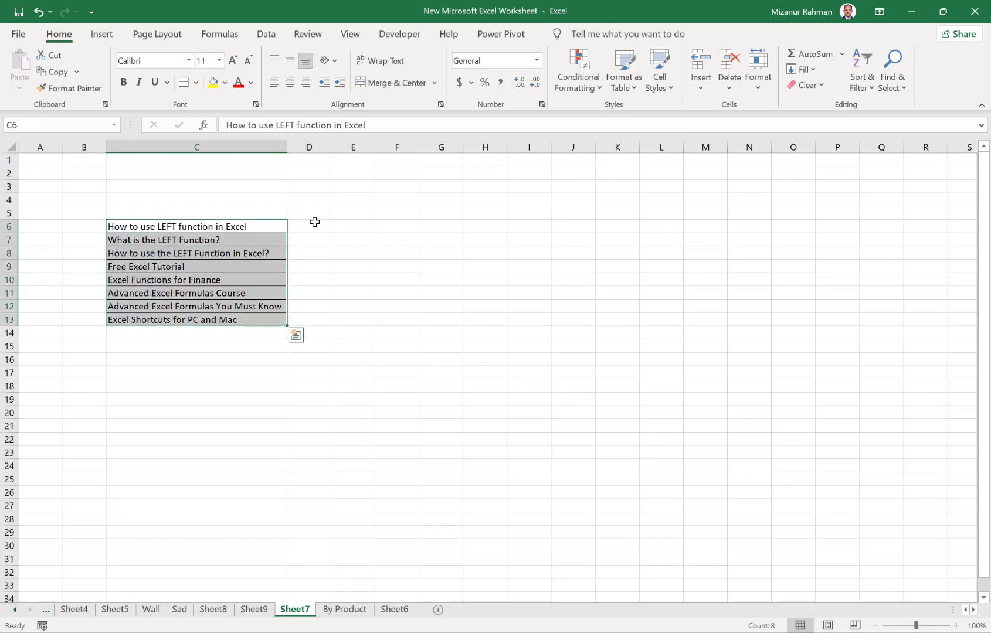
drag(315, 222, 318, 317)
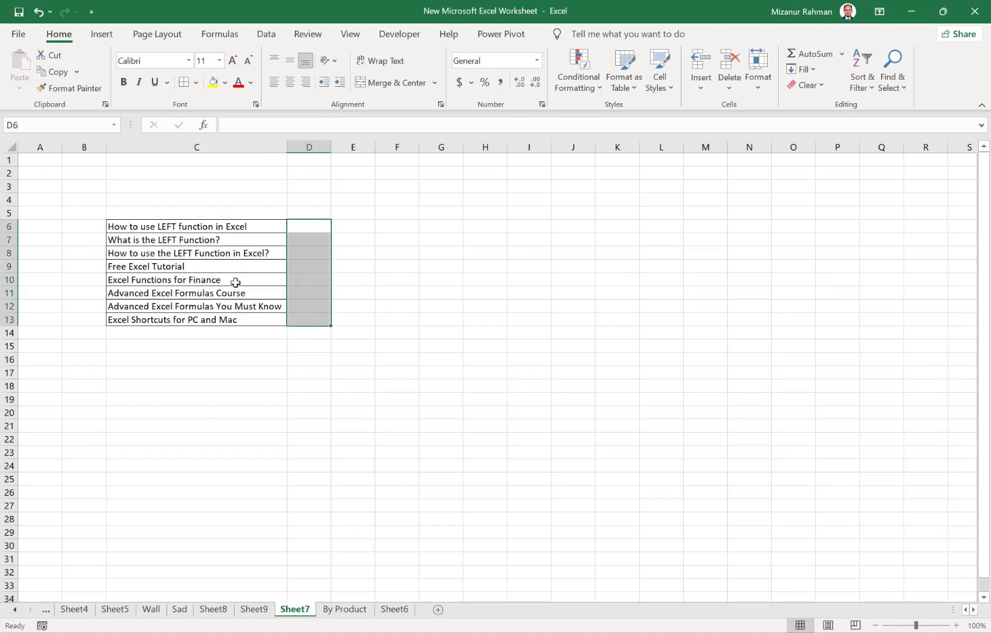
click(129, 229)
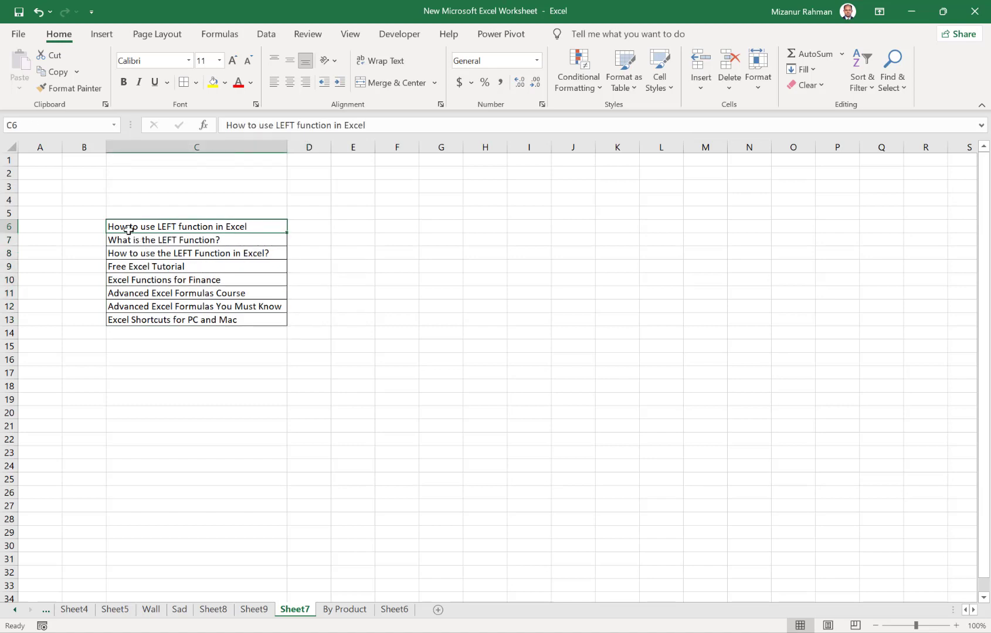
click(307, 227)
click(185, 225)
Recheck 'How' in C6, then begin the formula =left in cell D6
double_click(122, 226)
drag(128, 226, 94, 227)
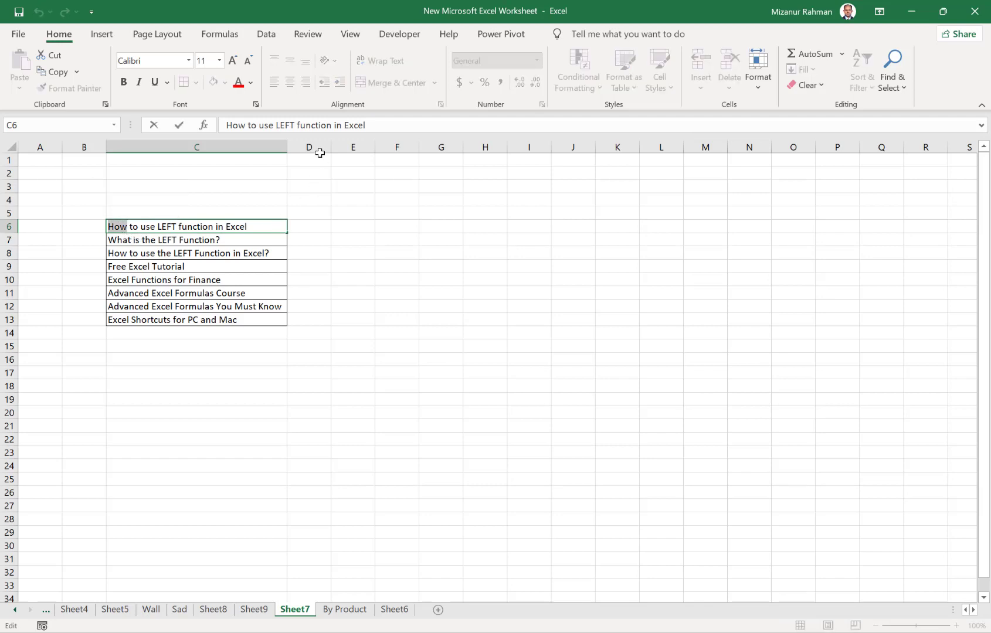
click(301, 227)
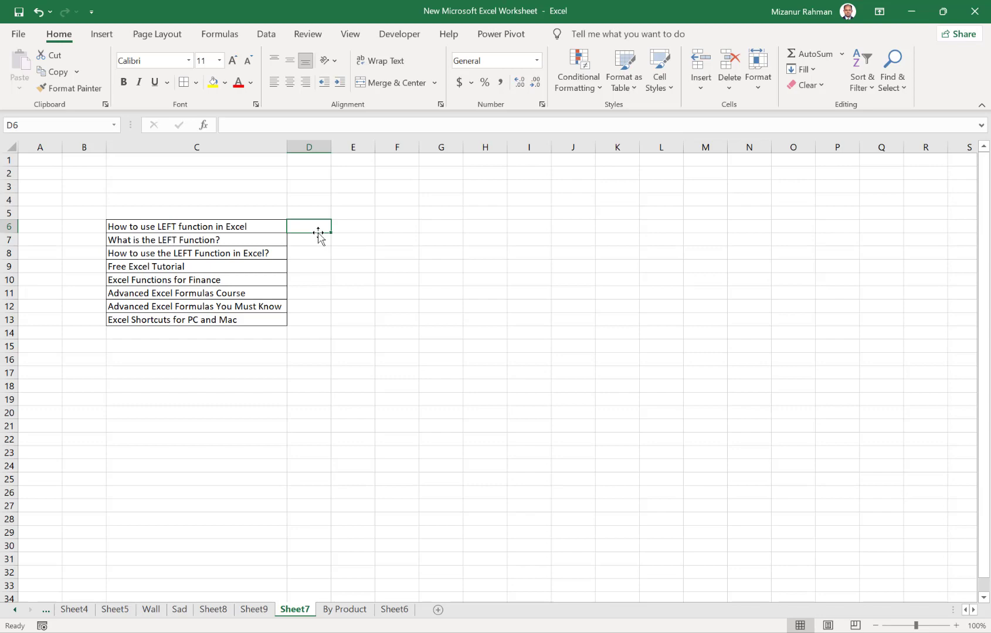
text(=)
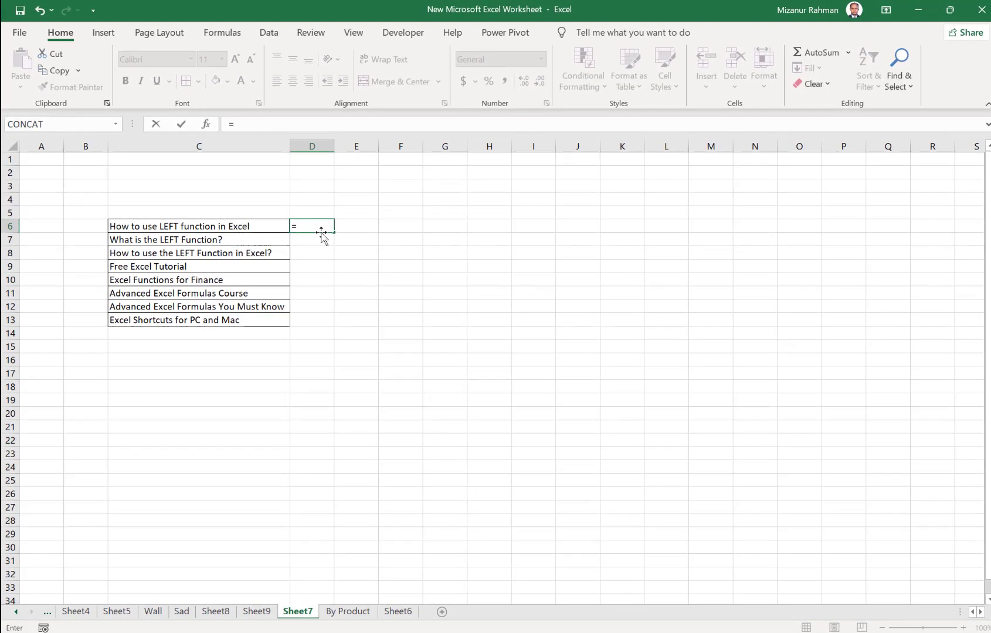
text(lef)
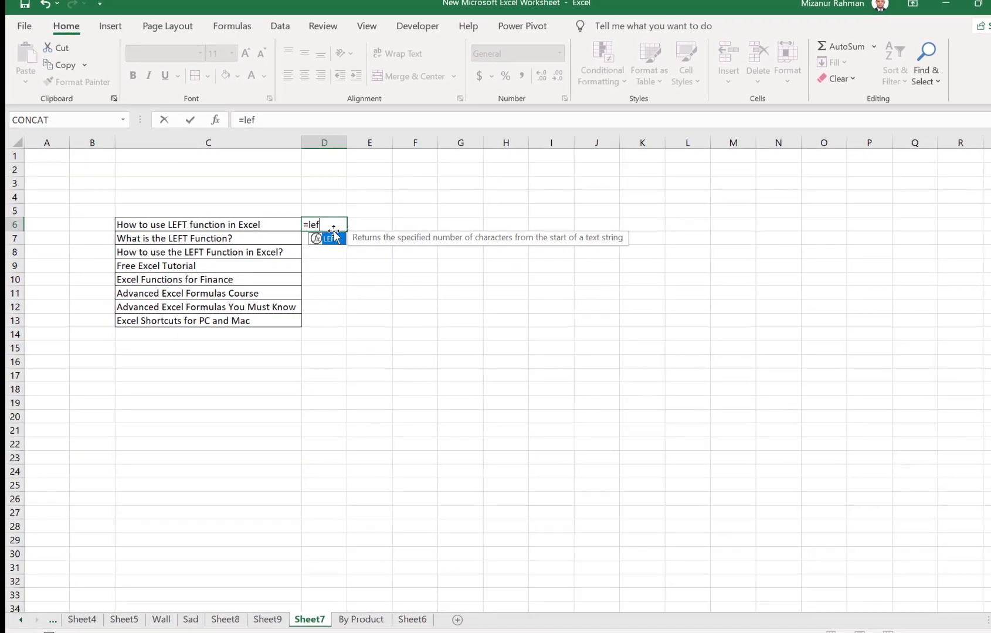
text(t)
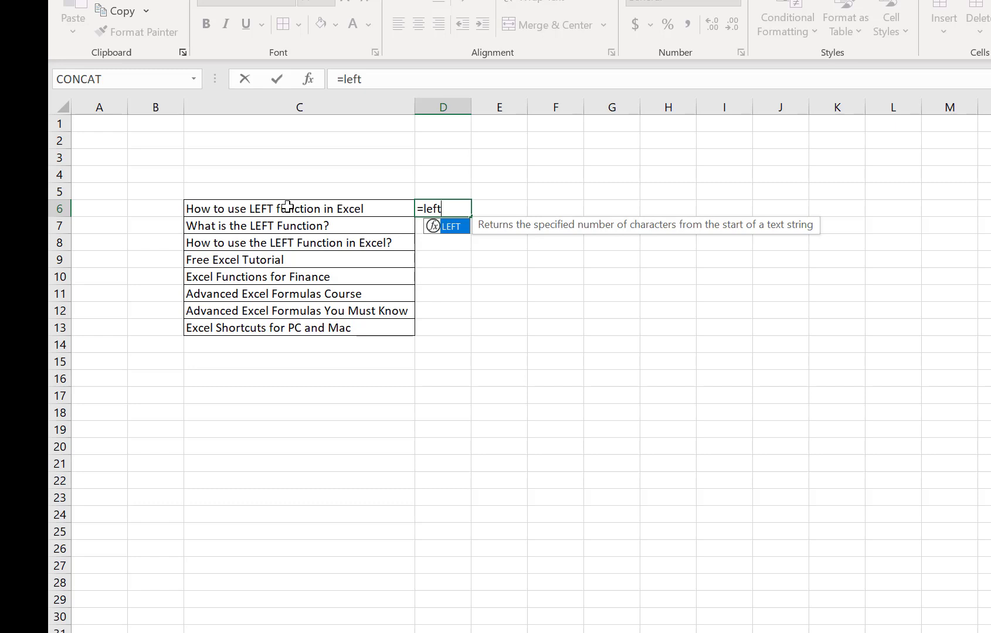
Complete D6's formula as =LEFT(C6,3) so it returns 'How'
text(()
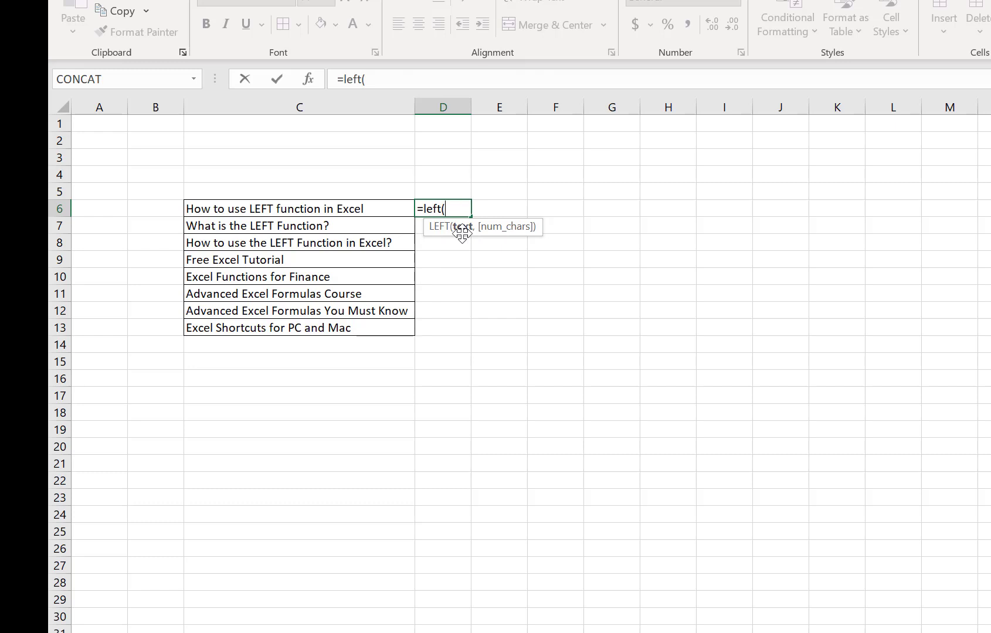
click(261, 206)
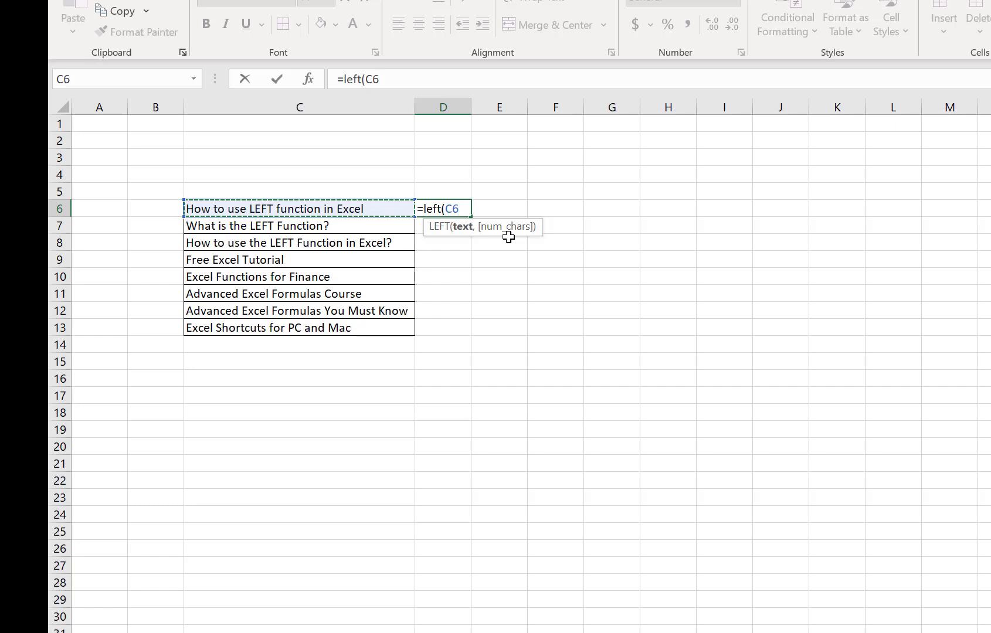
text(,)
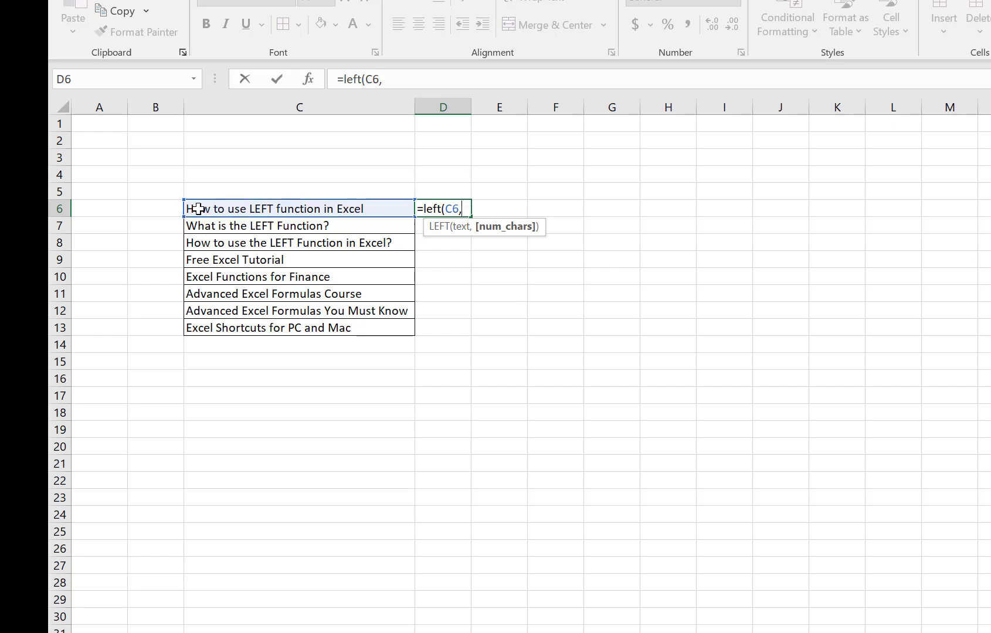
text(3))
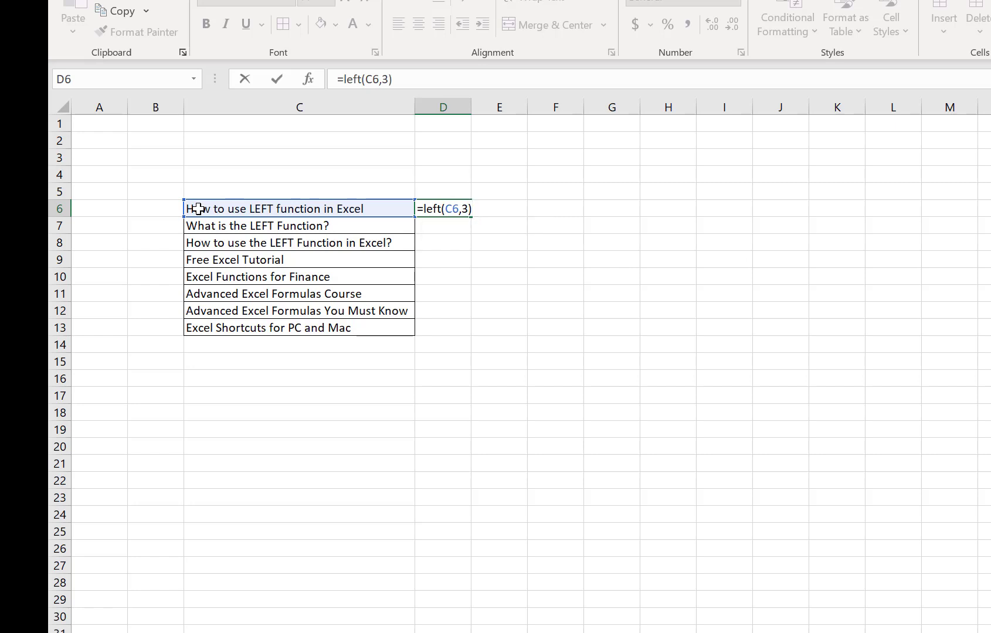
key(Return)
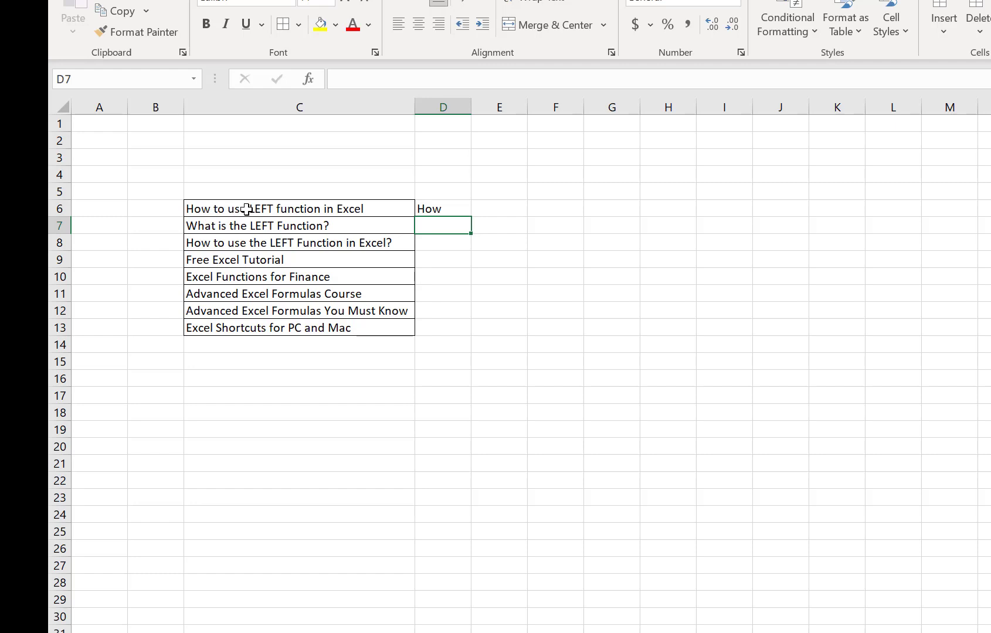
click(463, 209)
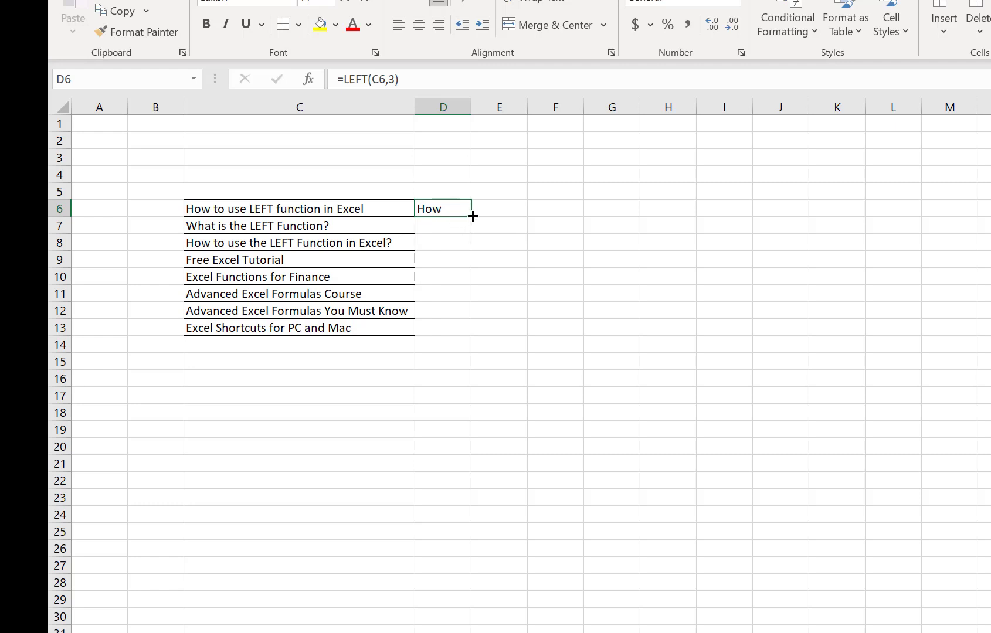
Fill D6's formula down to D13 and review C6:E13, showing Wha, How, Fre, Exc, Adv, Adv, Exc
drag(472, 216, 463, 330)
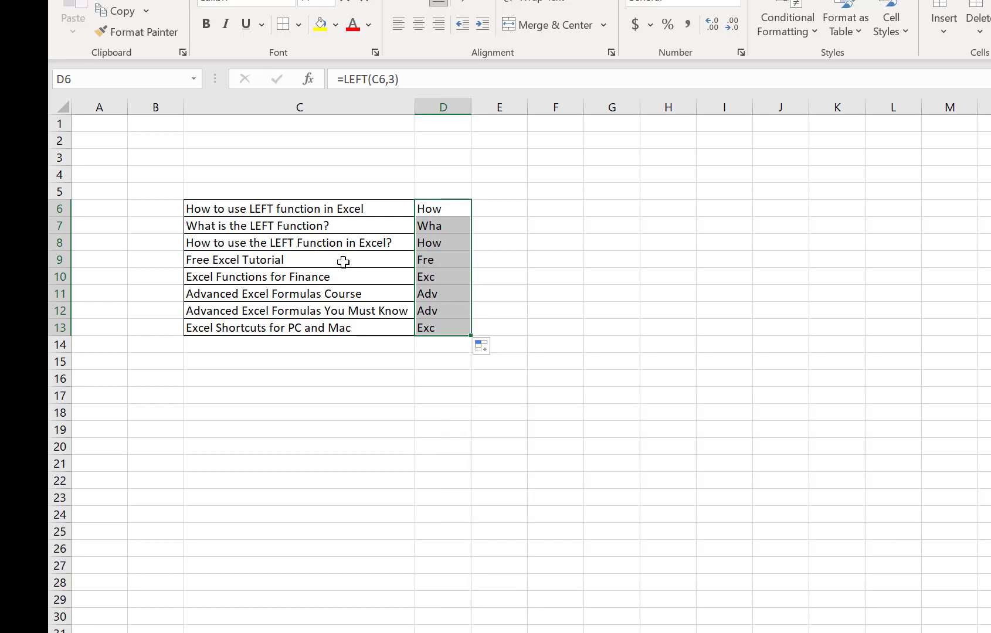
click(507, 209)
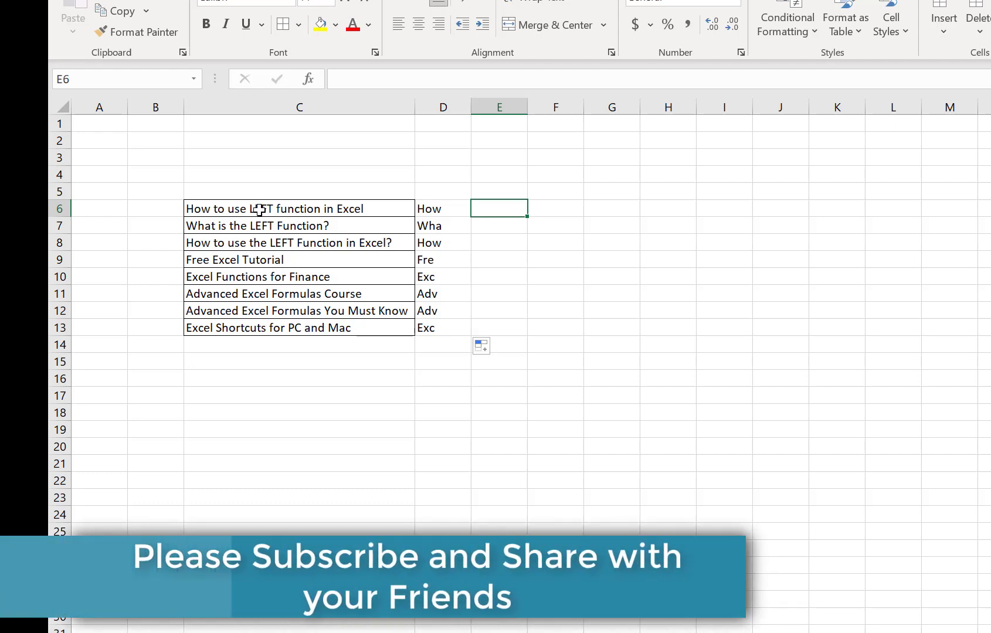
click(259, 211)
drag(259, 210, 479, 324)
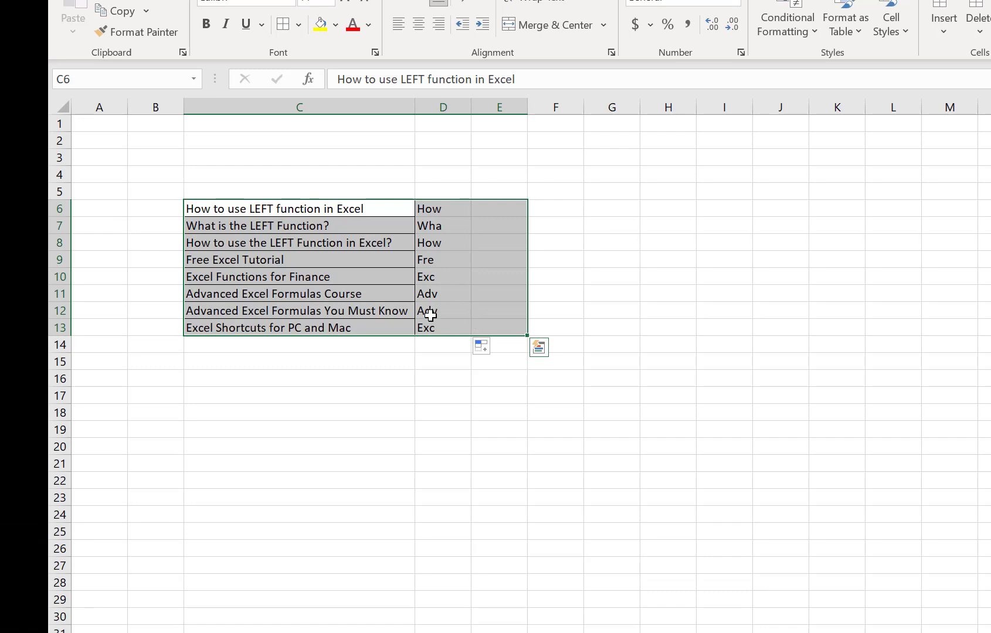
click(491, 212)
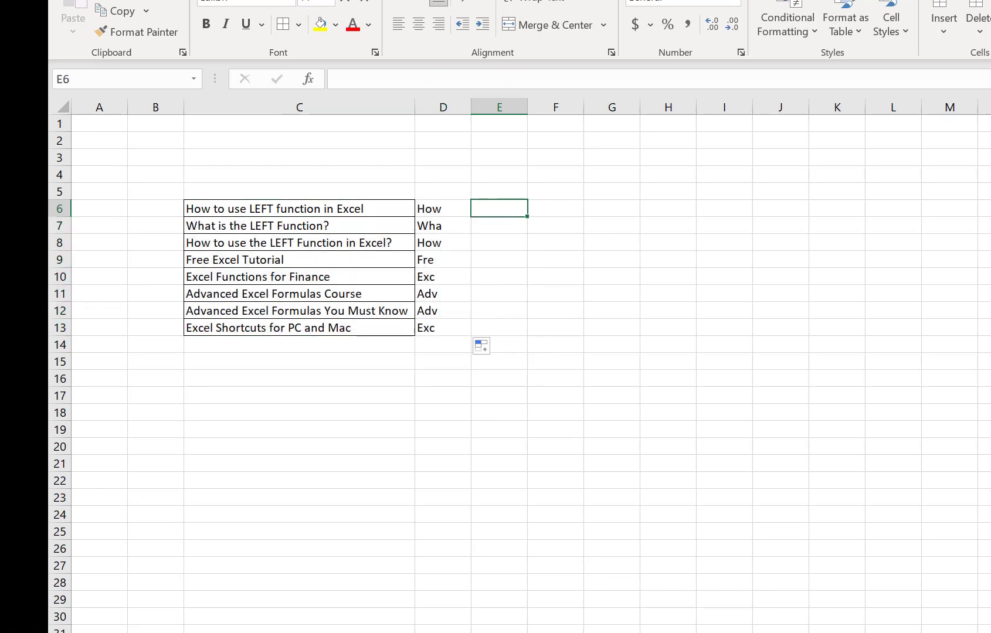